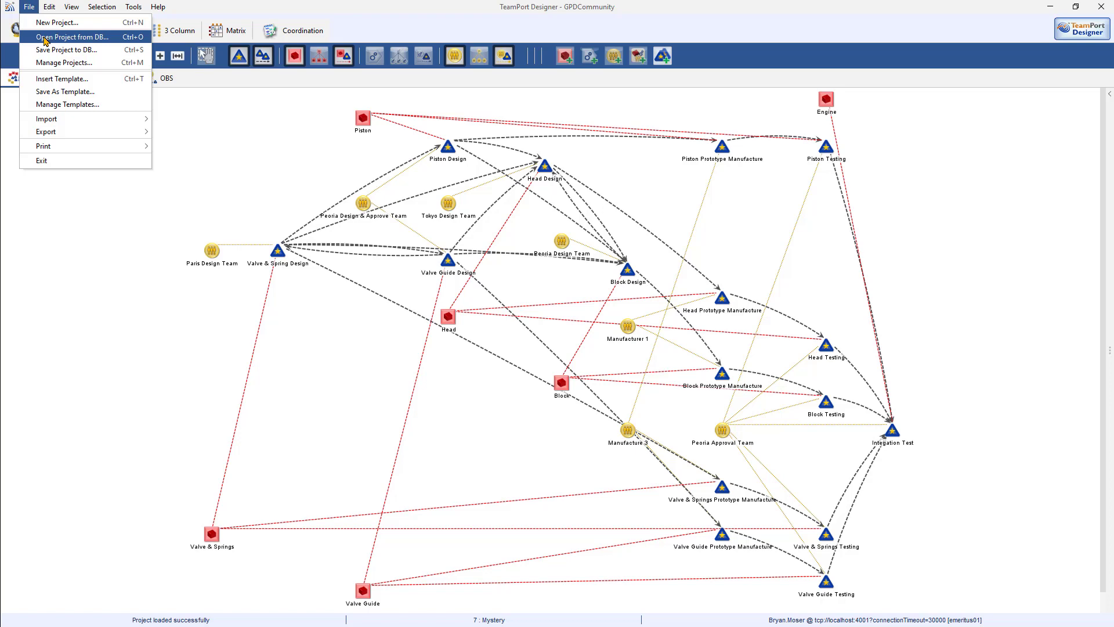
# Step: Open the MyFirstProject version described as "with dependencies" from the database
pyautogui.click(45, 38)
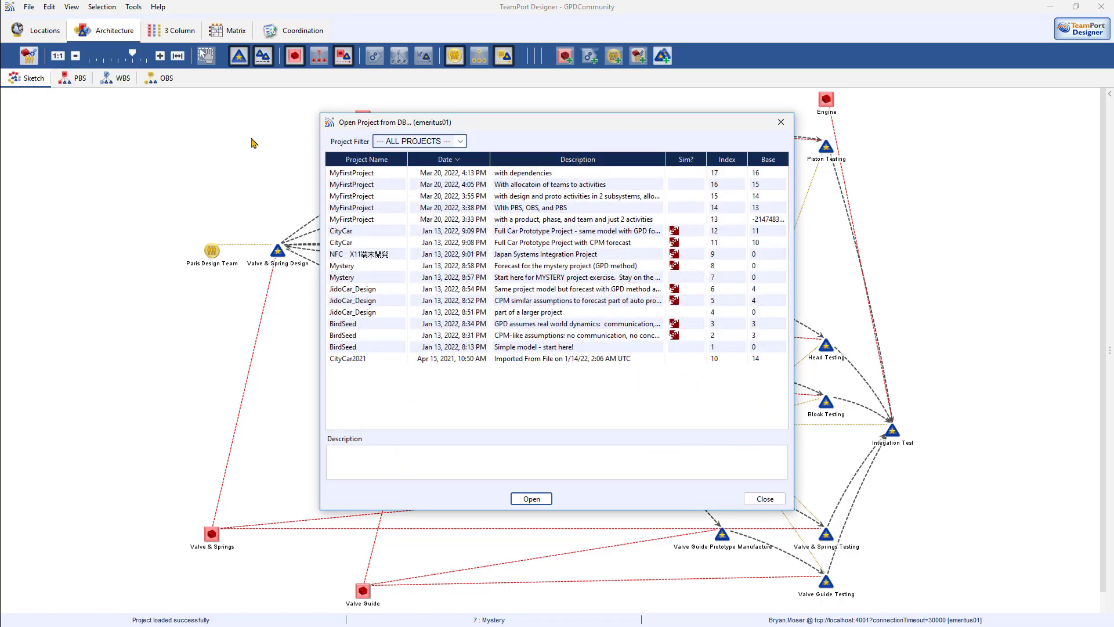
pyautogui.click(369, 174)
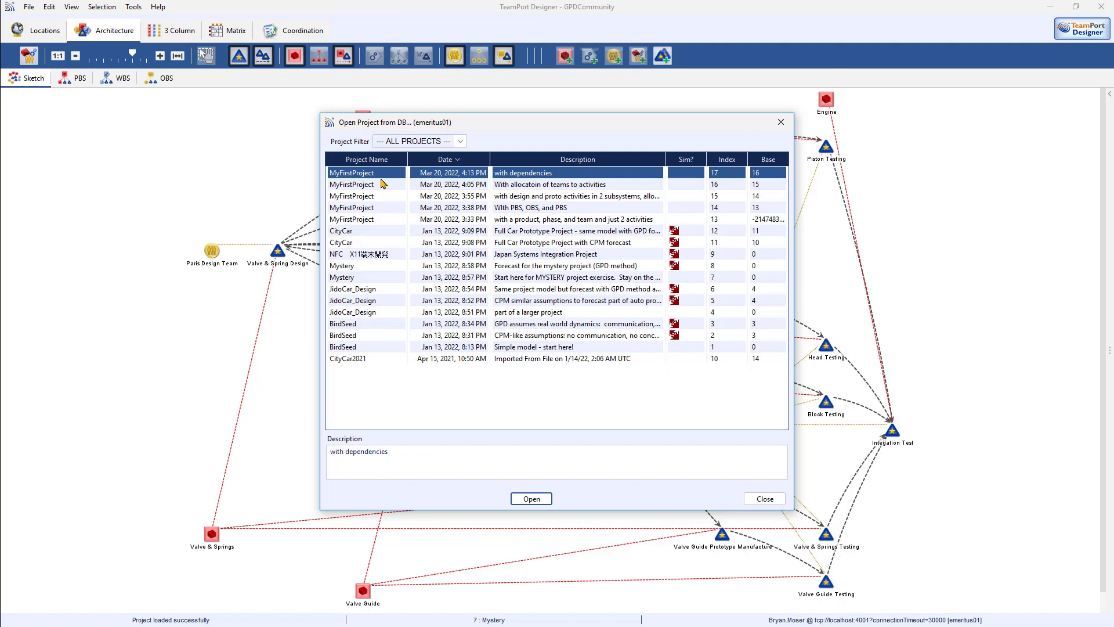
pyautogui.click(538, 501)
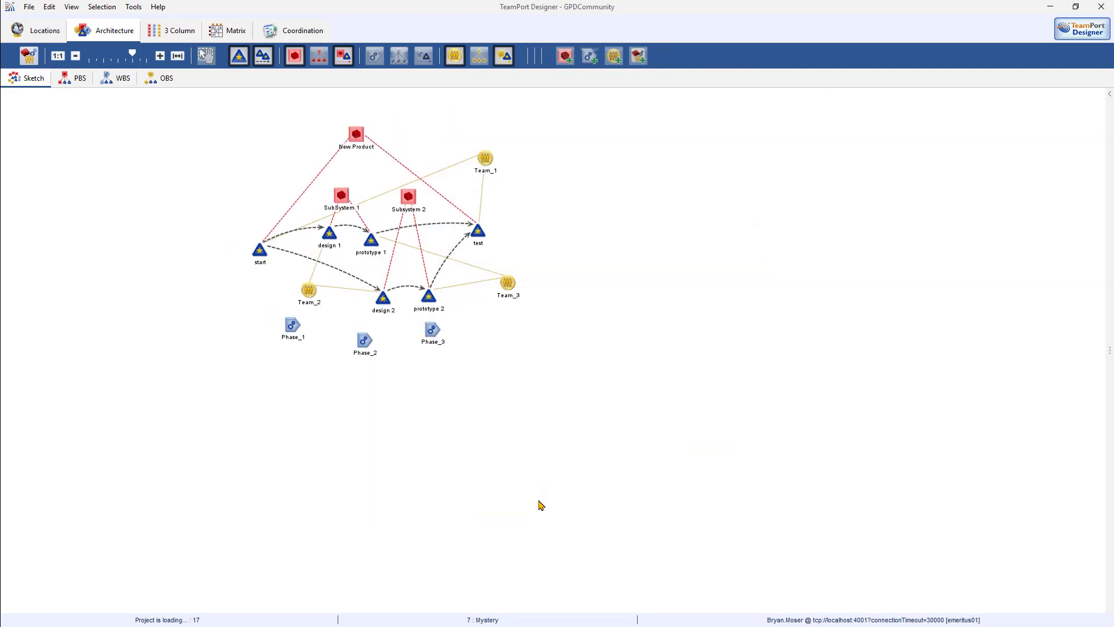
pyautogui.click(174, 61)
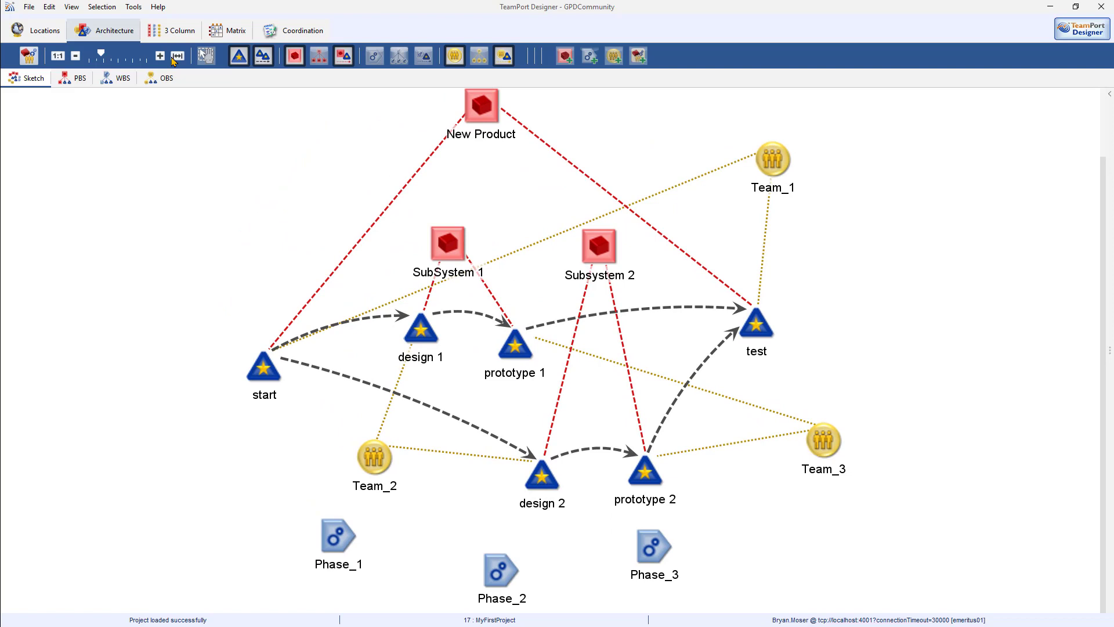
# Step: Reveal the object details beside the sketch and review the test activity, Team_1 and New Product
pyautogui.click(755, 330)
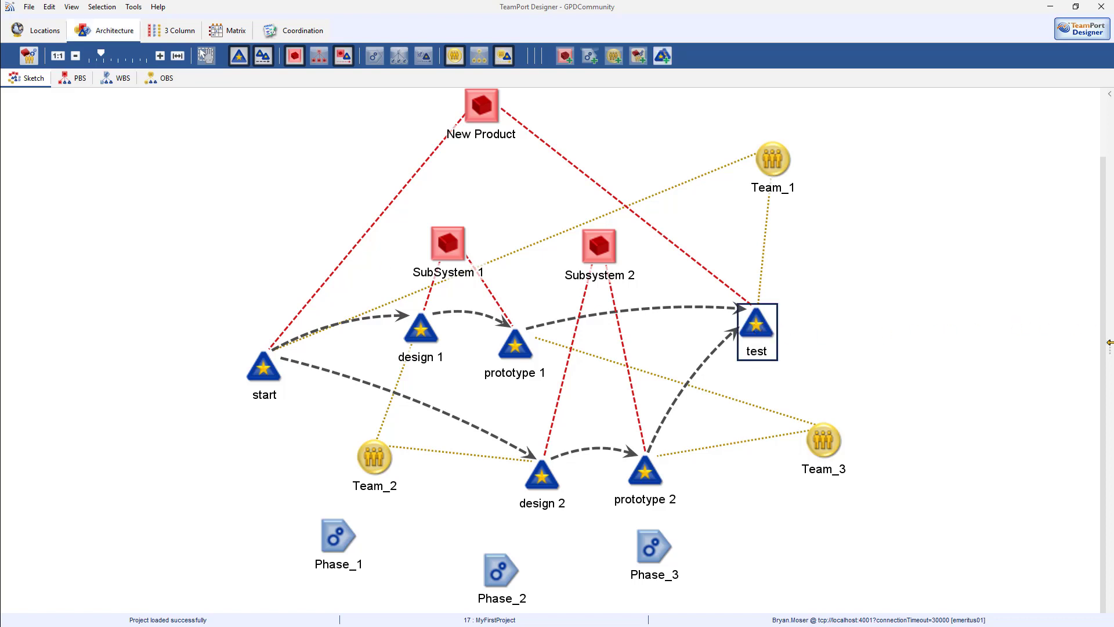
pyautogui.moveTo(1109, 347); pyautogui.dragTo(822, 331)
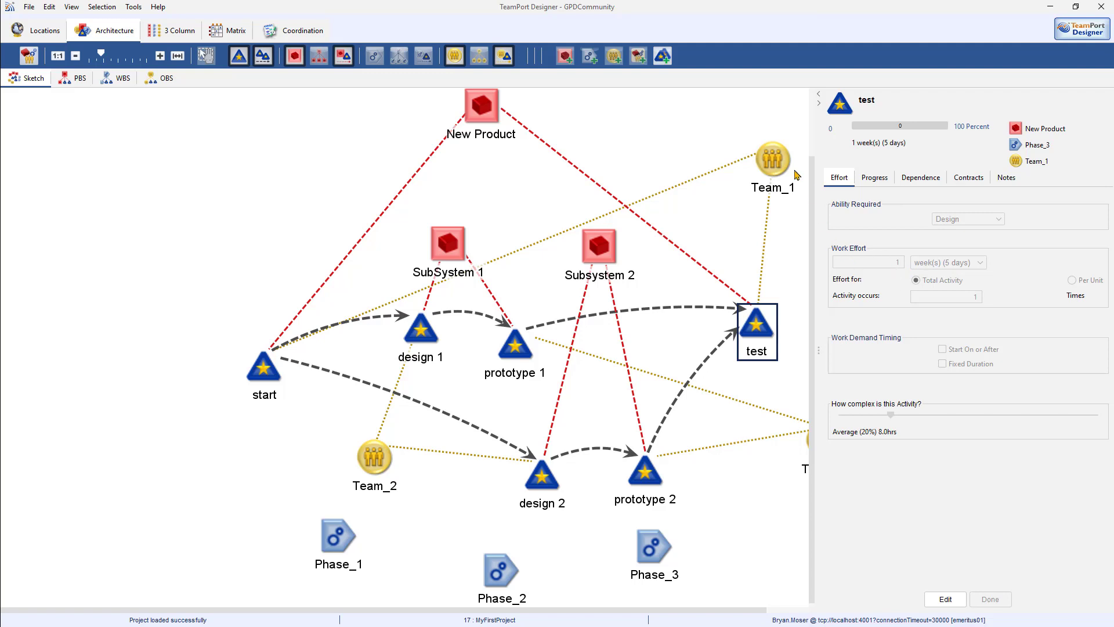
pyautogui.click(767, 161)
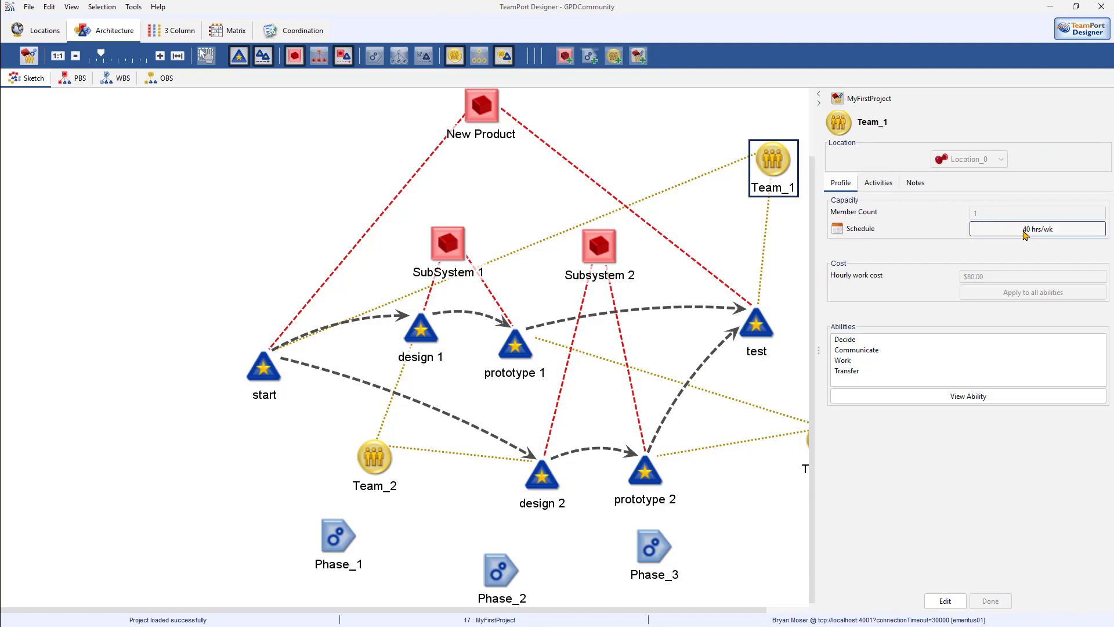
pyautogui.click(485, 113)
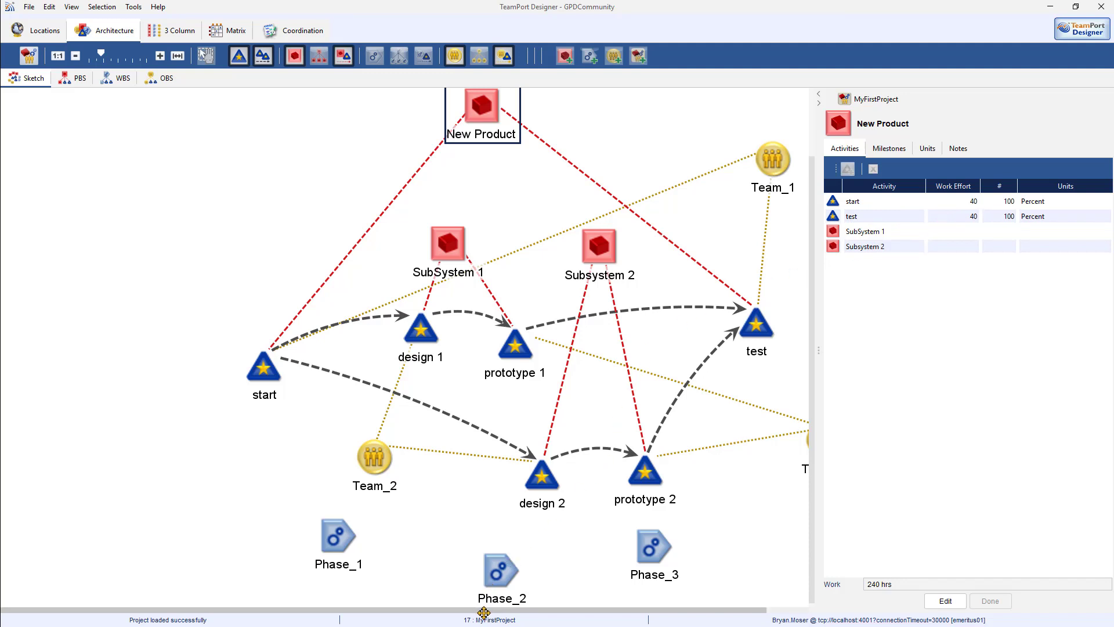
# Step: Add a product between New Product and Team_1 in the sketch and name it Integrated Prototype
pyautogui.hscroll(1, 493, 606)
pyautogui.click(565, 56)
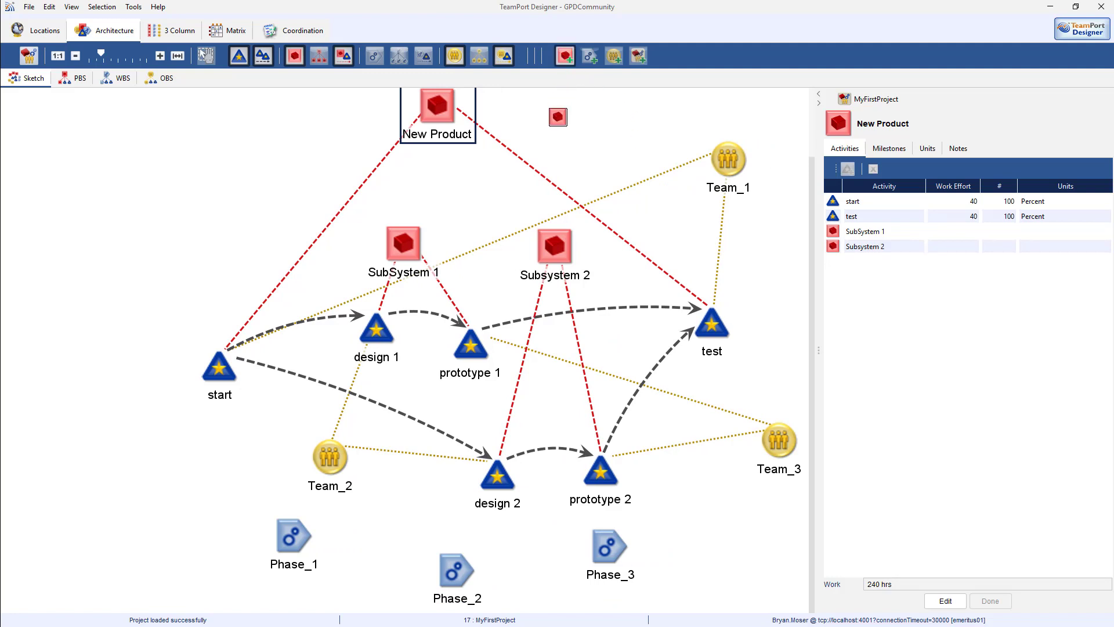
pyautogui.click(558, 118)
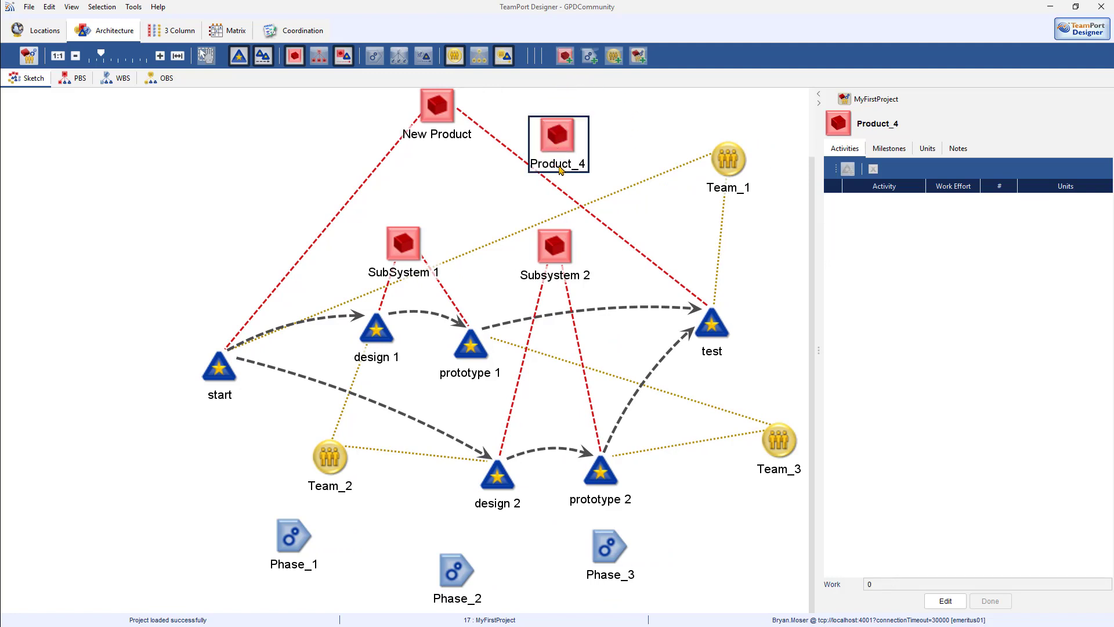
pyautogui.doubleClick(559, 165)
pyautogui.write('INtegrated P')
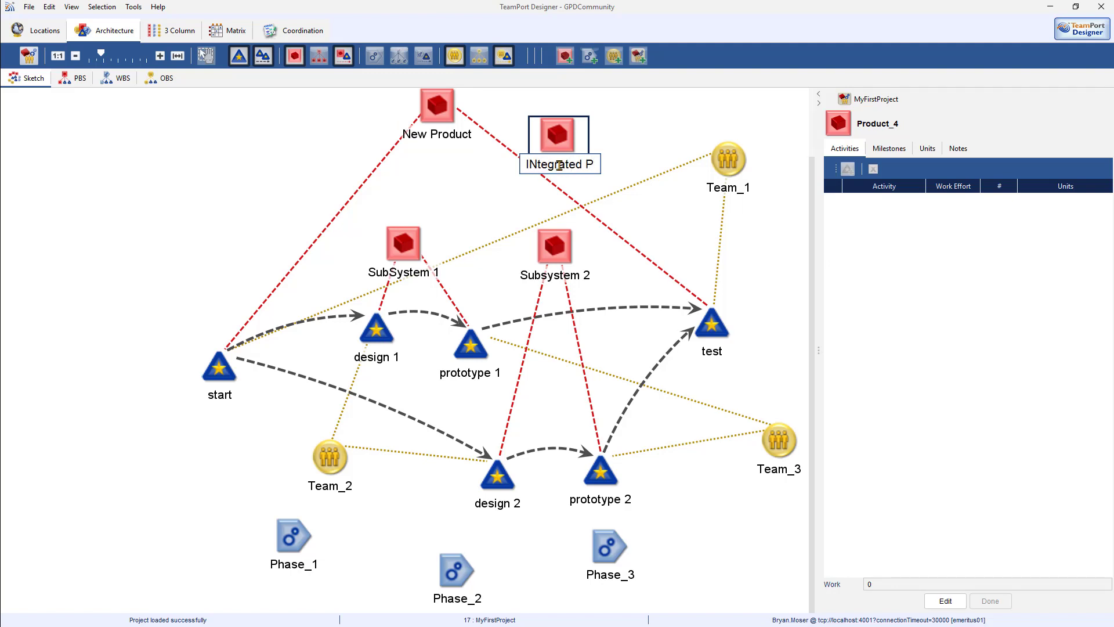
pyautogui.press('BackSpace')
pyautogui.press('BackSpace')
pyautogui.press('BackSpace')
pyautogui.press('BackSpace')
pyautogui.press('BackSpace')
pyautogui.press('BackSpace')
pyautogui.press('BackSpace')
pyautogui.press('BackSpace')
pyautogui.press('BackSpace')
pyautogui.press('BackSpace')
pyautogui.press('BackSpace')
pyautogui.press('BackSpace')
pyautogui.write('Integrated Prototype')
pyautogui.press('Return')
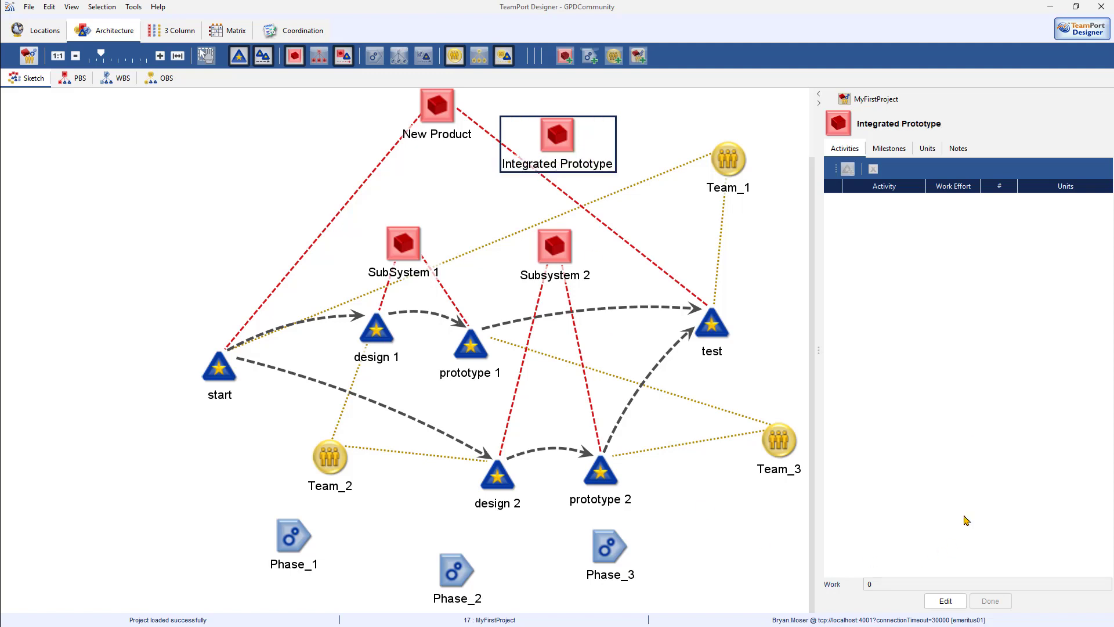
# Step: Add two activities to the Integrated Prototype product and spread them apart in the sketch
pyautogui.click(941, 604)
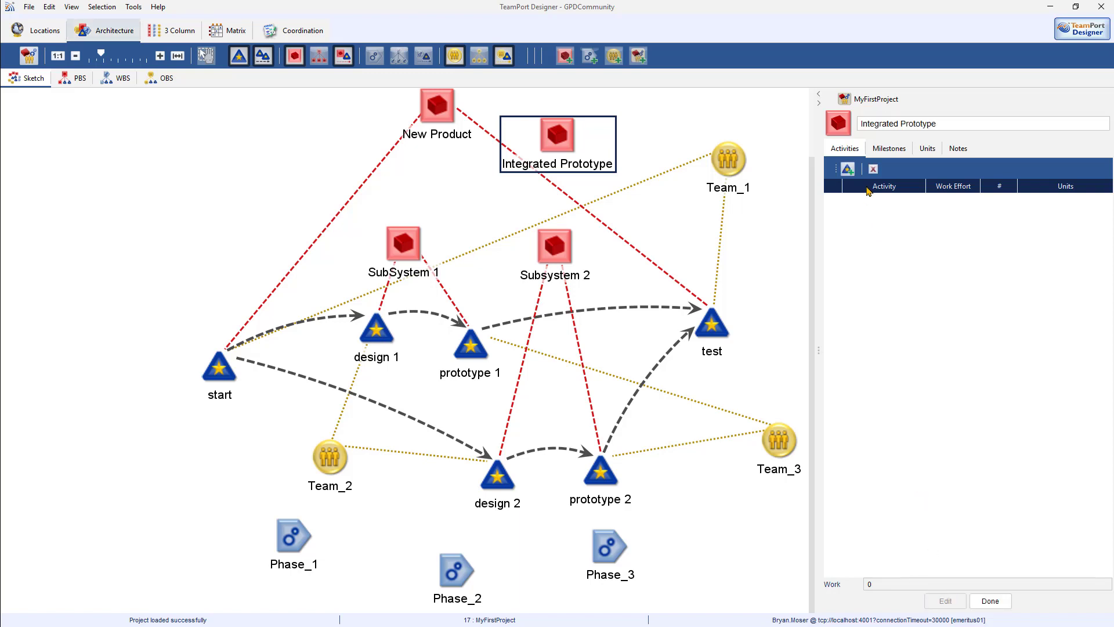
pyautogui.click(847, 169)
pyautogui.click(848, 170)
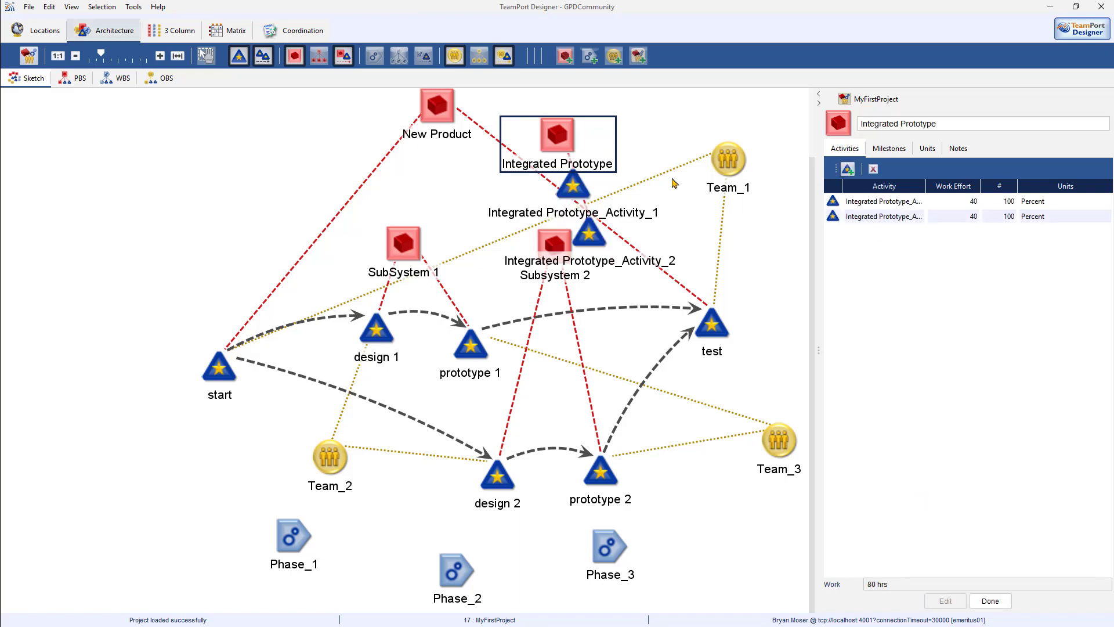
pyautogui.moveTo(589, 238); pyautogui.dragTo(645, 234)
pyautogui.moveTo(598, 201); pyautogui.dragTo(518, 210)
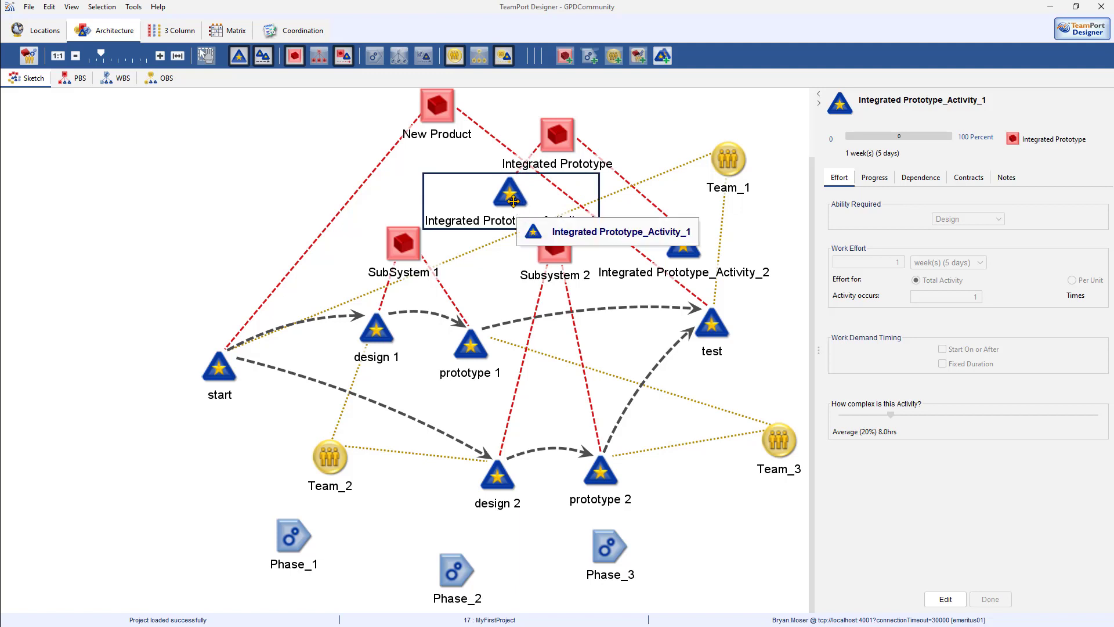
# Step: Rename the first Integrated Prototype activity "integrate subsystems" and place it between prototype 1 and test
pyautogui.doubleClick(503, 228)
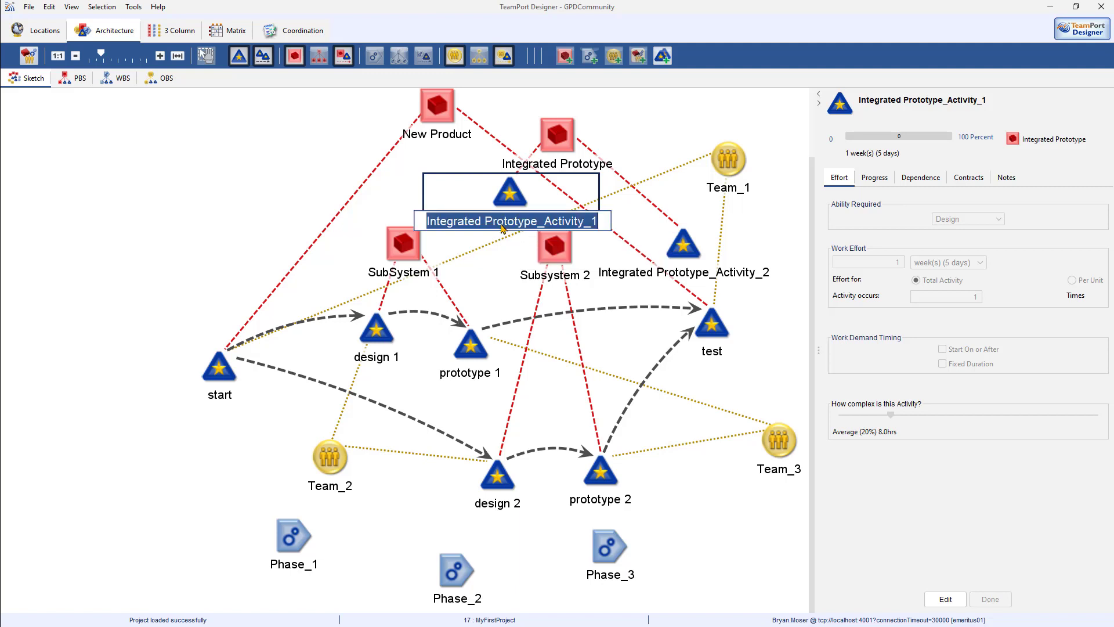
pyautogui.write('integrate ')
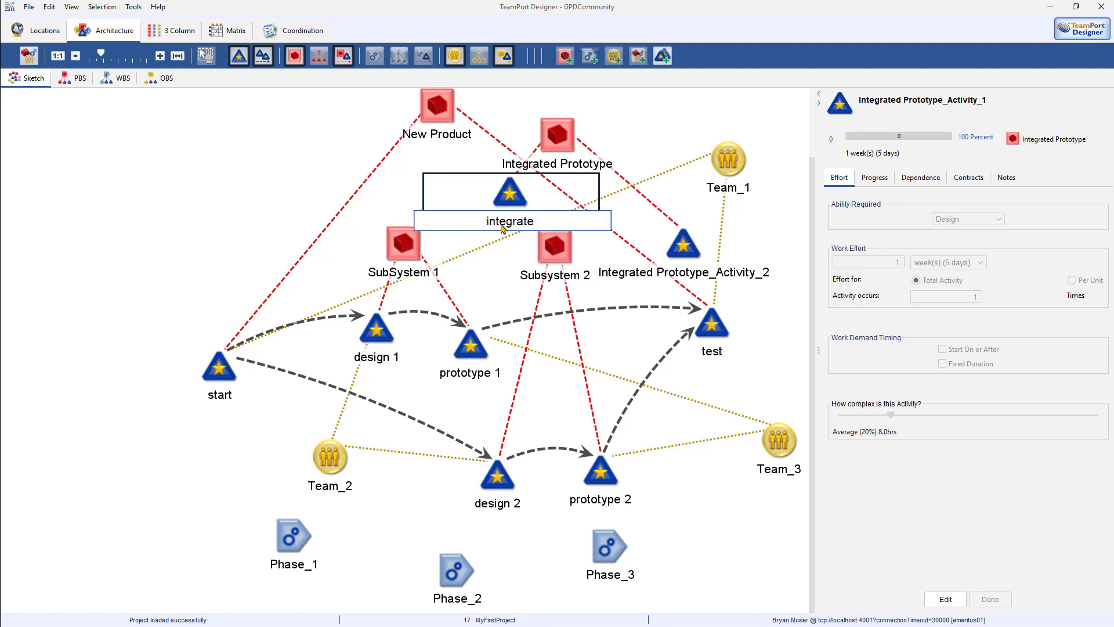
pyautogui.write('susbstem')
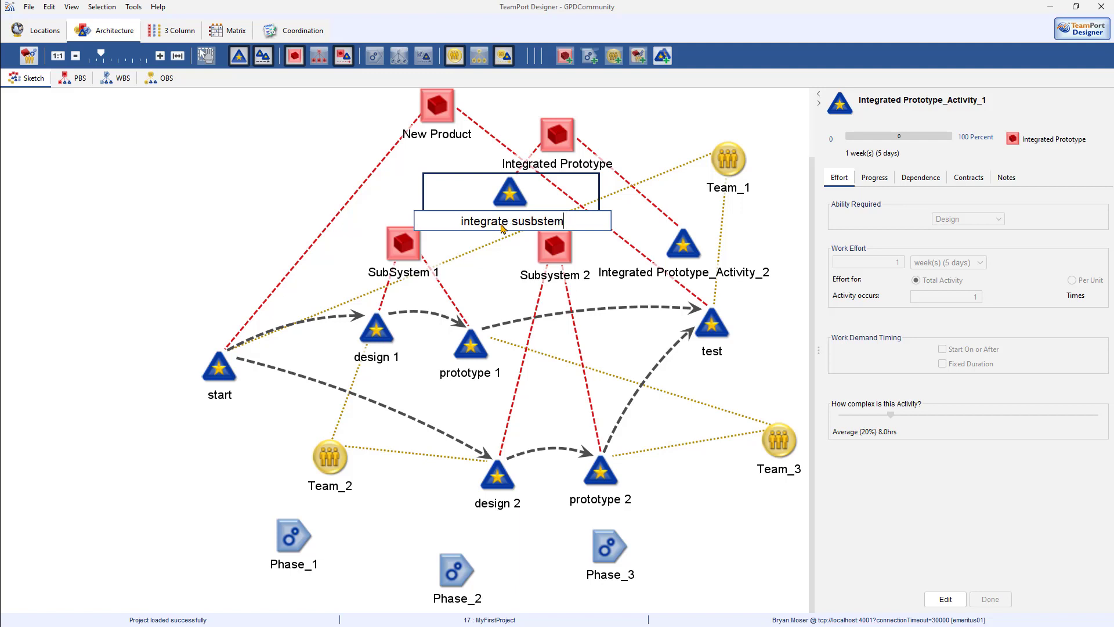
pyautogui.press('BackSpace')
pyautogui.press('BackSpace')
pyautogui.press('BackSpace')
pyautogui.press('BackSpace')
pyautogui.press('BackSpace')
pyautogui.press('BackSpace')
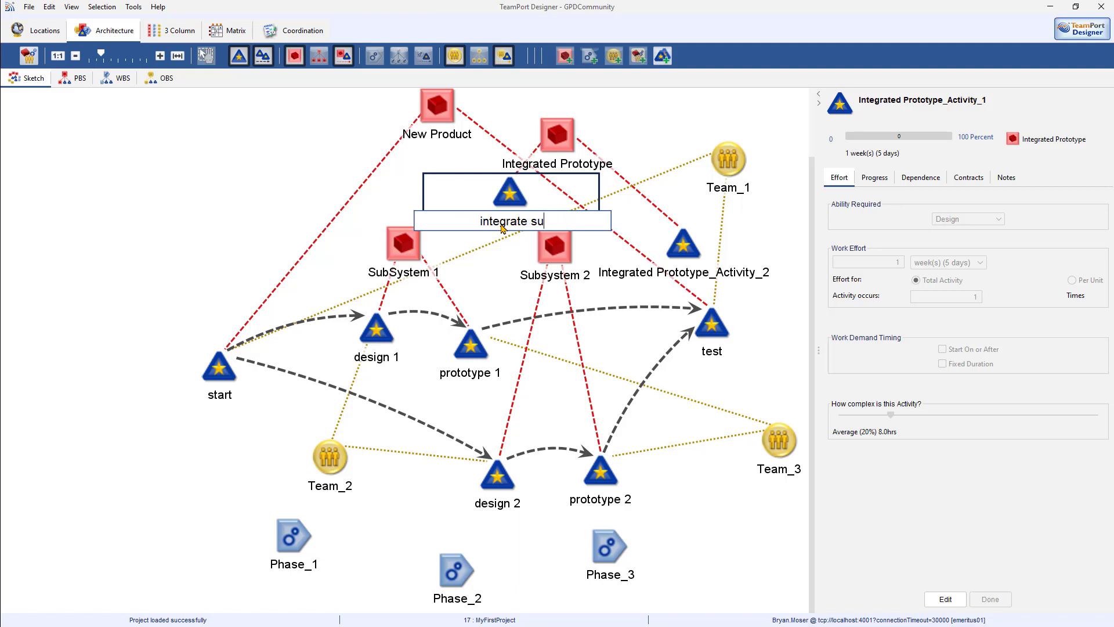
pyautogui.write('bsystems')
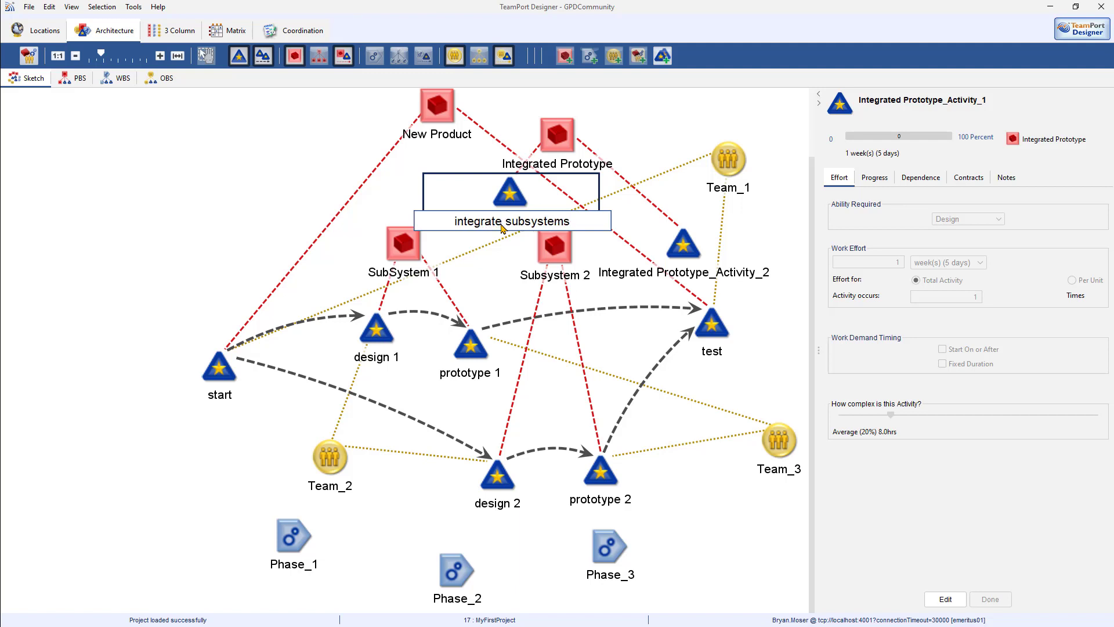
pyautogui.press('Return')
pyautogui.moveTo(516, 197); pyautogui.dragTo(642, 357)
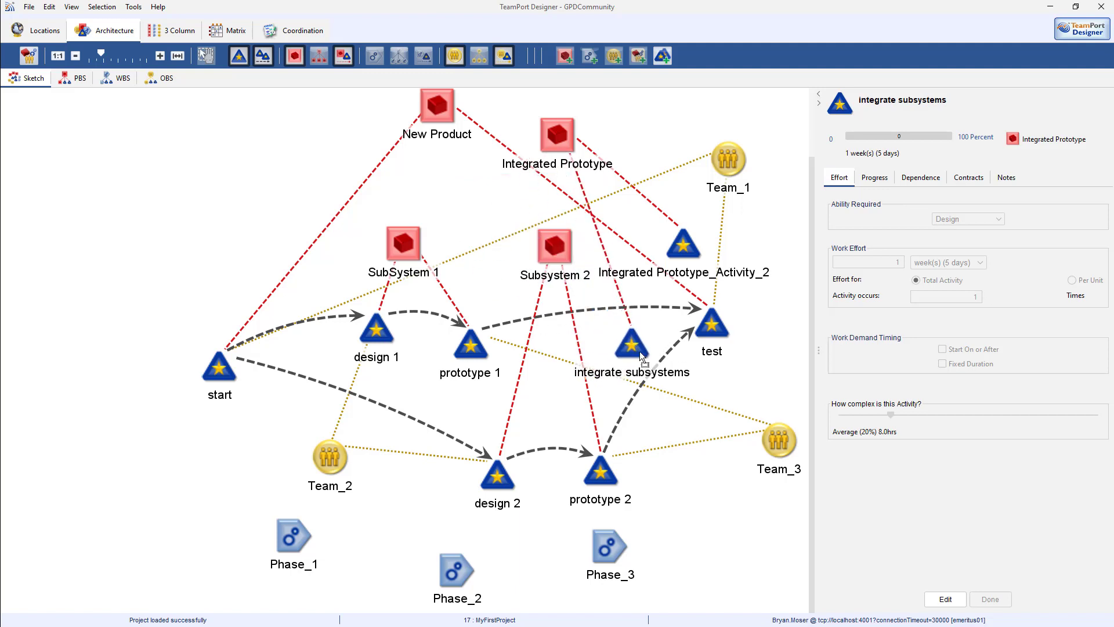
# Step: Rename the second Integrated Prototype activity "prepare instrumentation"
pyautogui.click(680, 241)
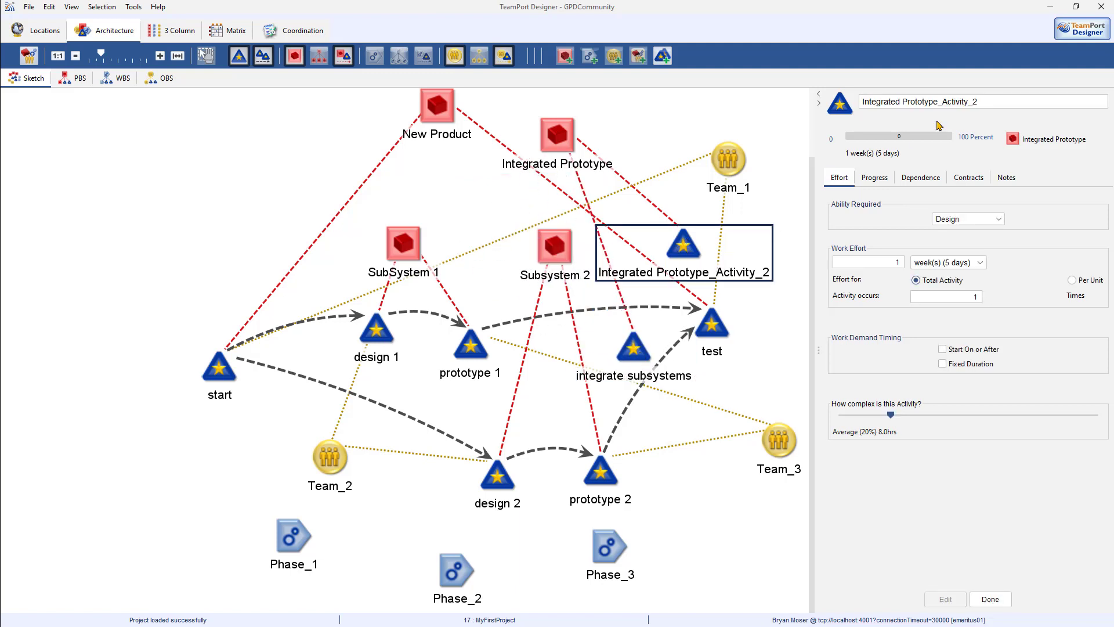
pyautogui.moveTo(984, 104); pyautogui.dragTo(867, 108)
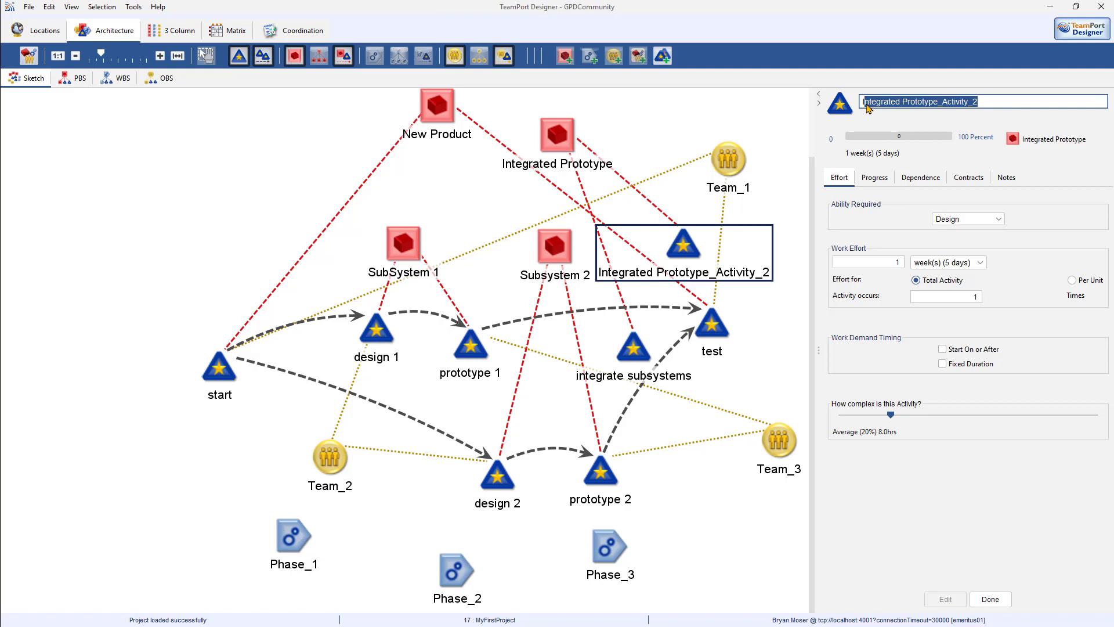
pyautogui.press('BackSpace')
pyautogui.write('prepare')
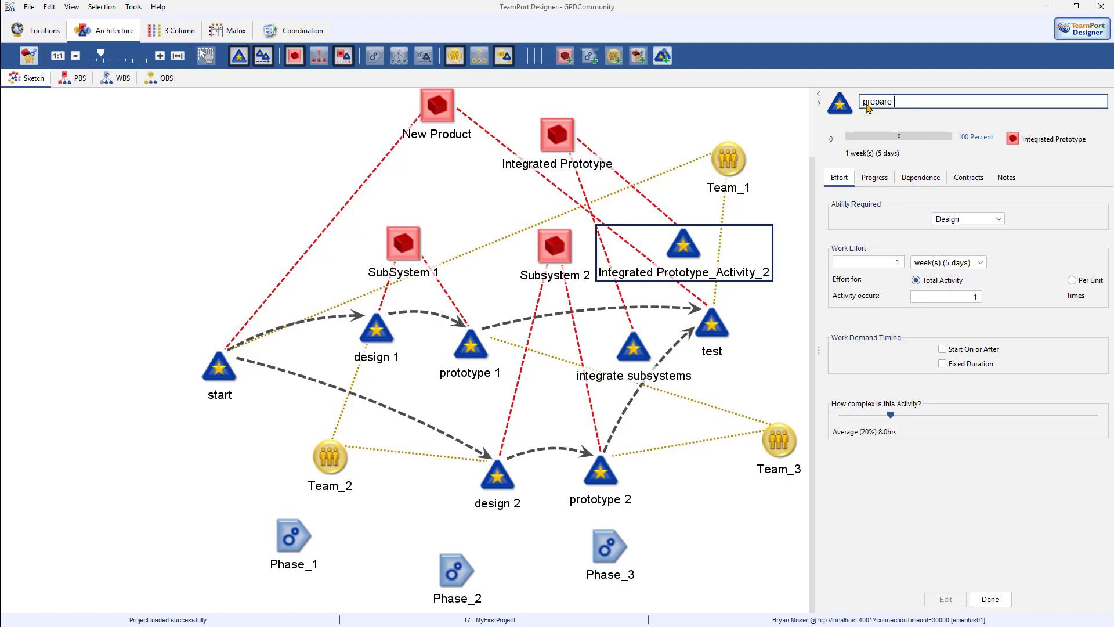
pyautogui.write('instrumentatoin')
pyautogui.press('Return')
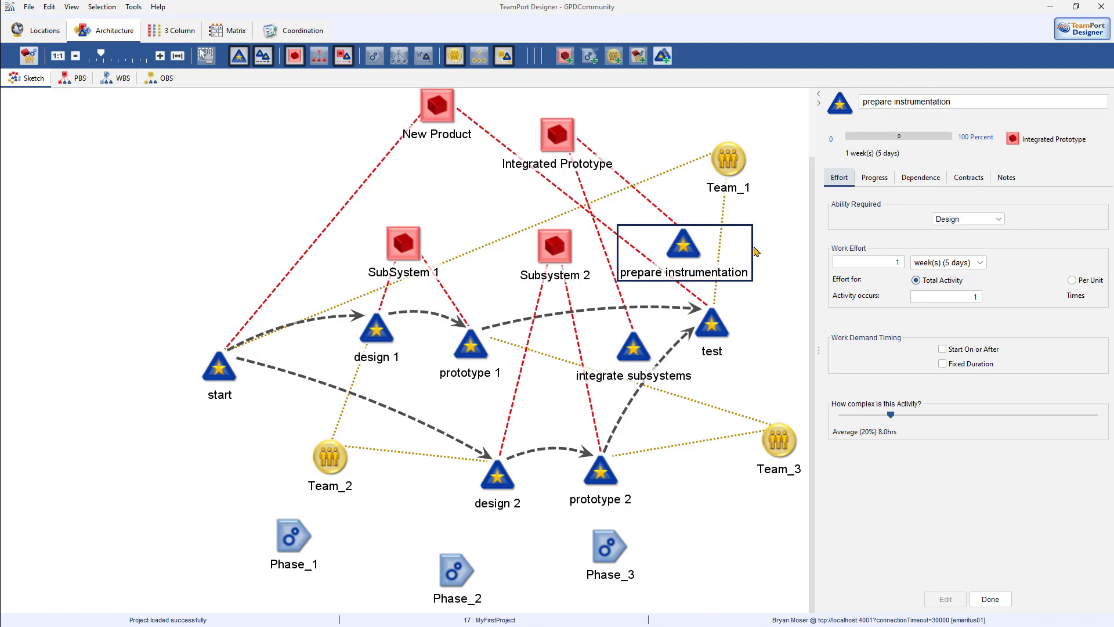
pyautogui.click(784, 276)
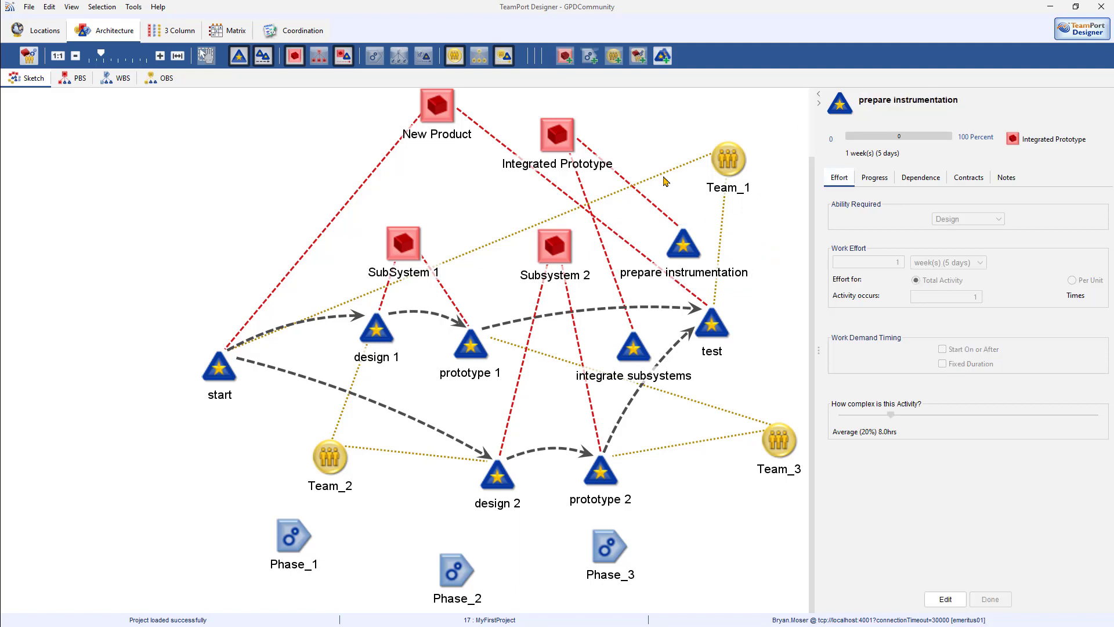
# Step: Hide the team-to-activity and product-to-activity links, and move the test activity farther from integrate subsystems
pyautogui.click(505, 58)
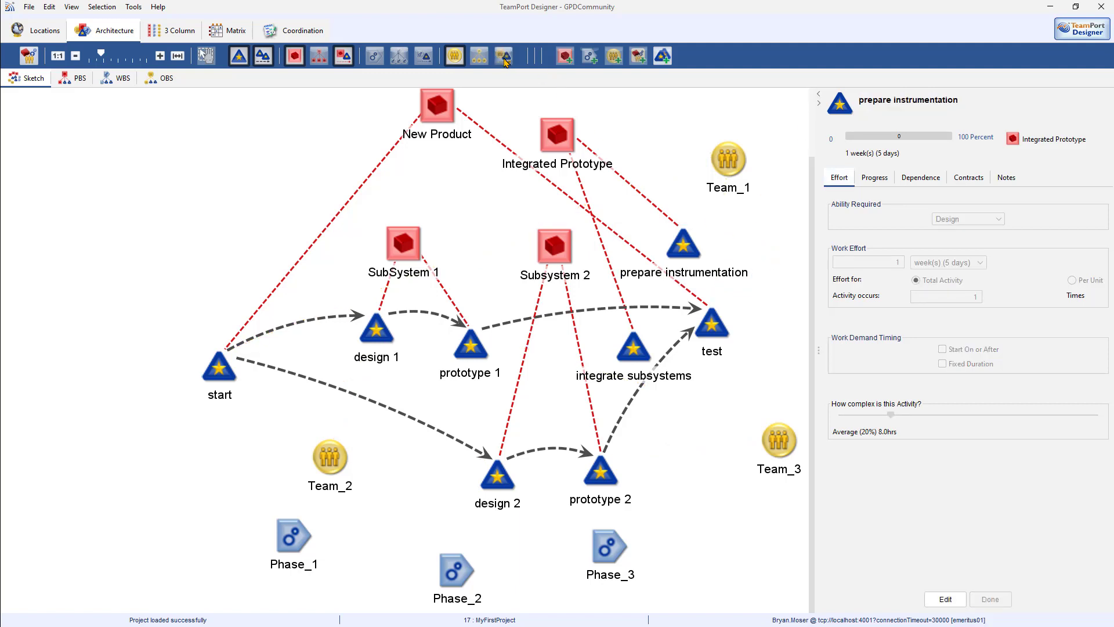
pyautogui.click(342, 58)
pyautogui.moveTo(720, 337); pyautogui.dragTo(759, 356)
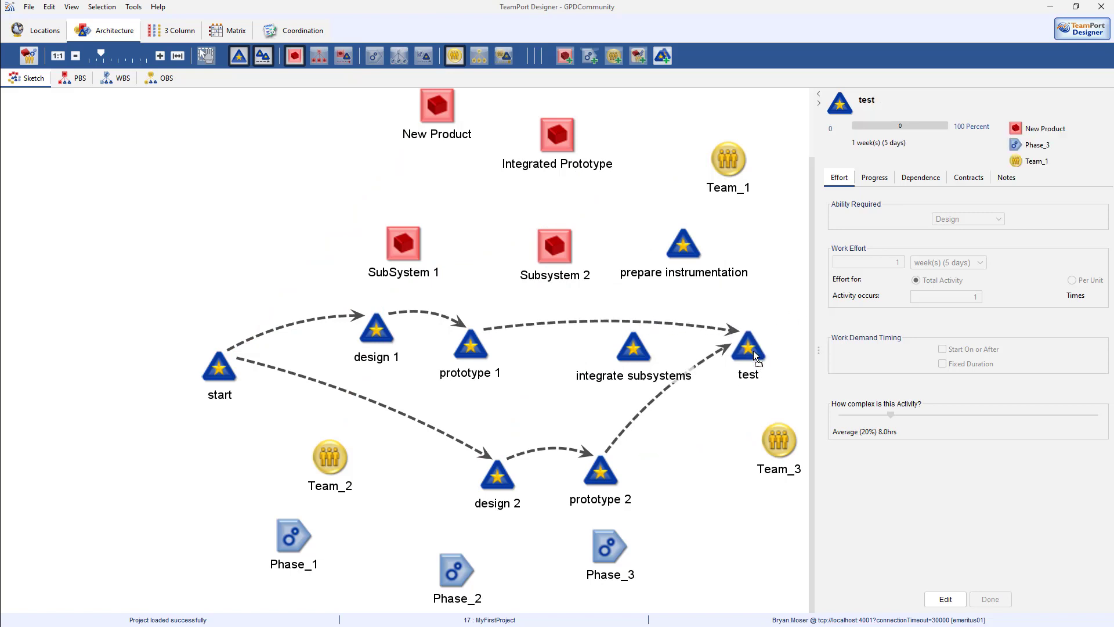
# Step: Create dependencies from prepare instrumentation and integrate subsystems to test, and move integrate subsystems below test
pyautogui.click(685, 239)
pyautogui.moveTo(721, 302); pyautogui.dragTo(730, 318)
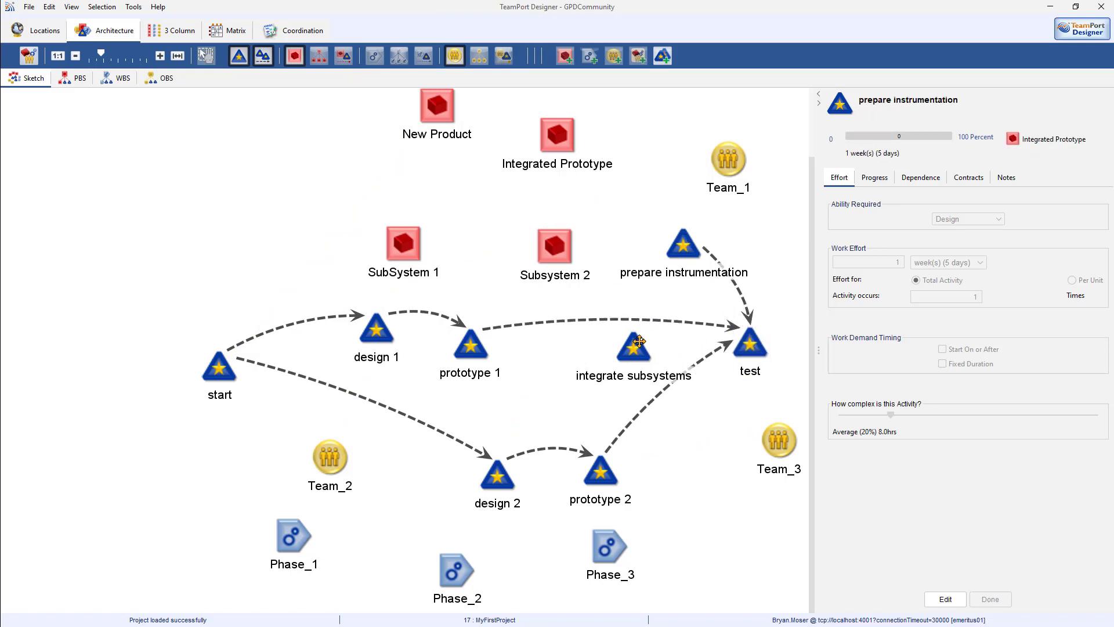
pyautogui.moveTo(634, 343); pyautogui.dragTo(737, 341)
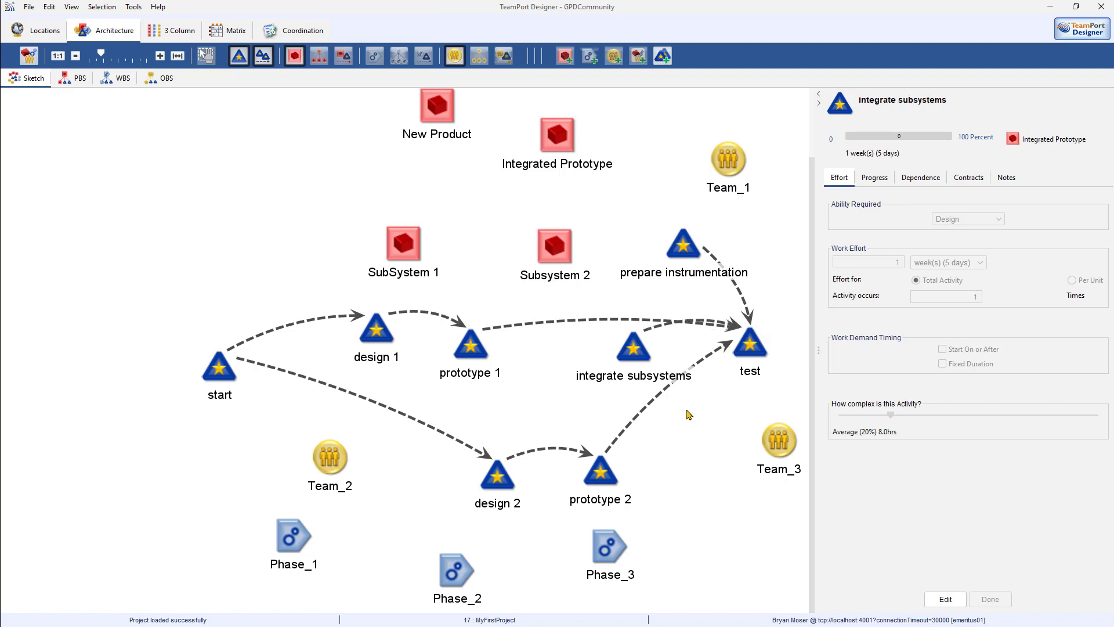
pyautogui.moveTo(624, 372); pyautogui.dragTo(691, 428)
# Step: Replace the direct dependencies from prototype 1 and prototype 2 to test with dependencies to integrate subsystems
pyautogui.click(623, 440)
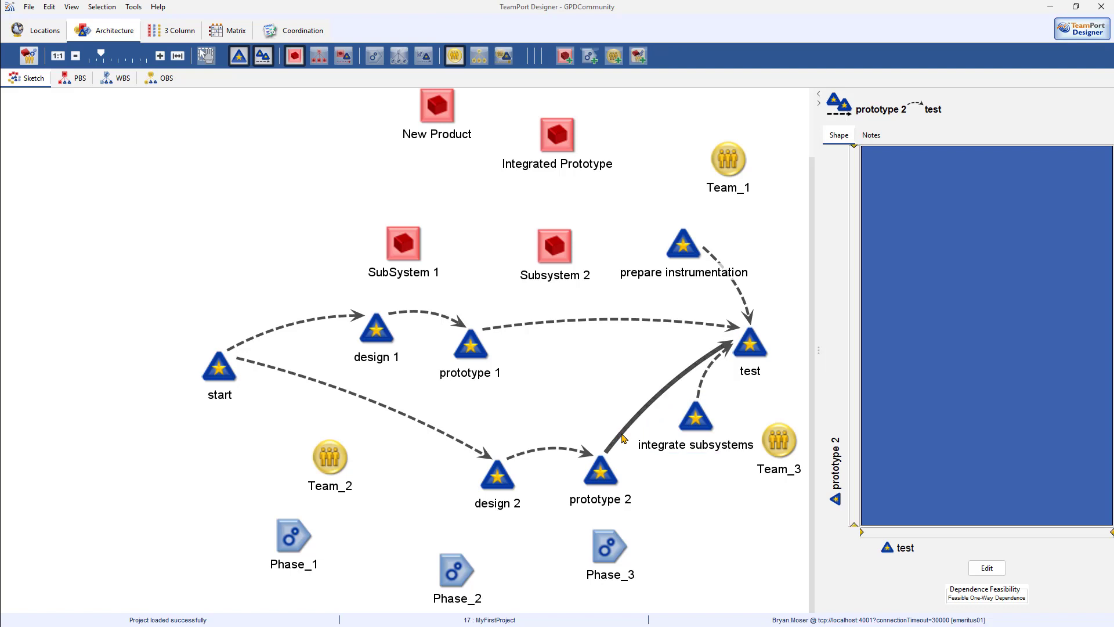
pyautogui.press('Delete')
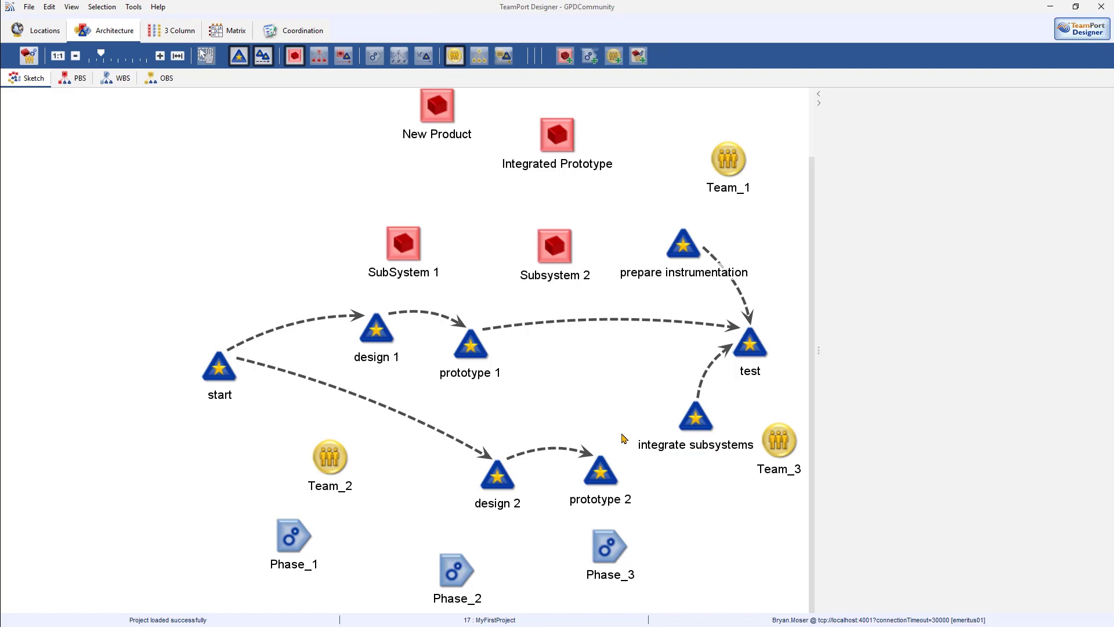
pyautogui.moveTo(658, 441); pyautogui.dragTo(673, 437)
pyautogui.moveTo(471, 342); pyautogui.dragTo(656, 390)
pyautogui.click(636, 321)
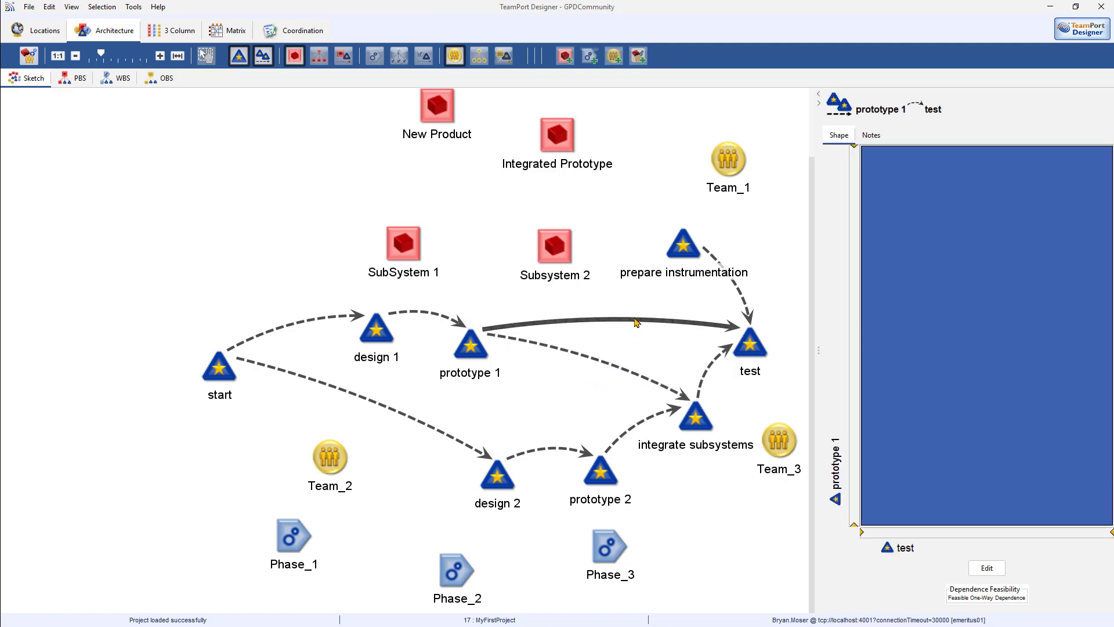
pyautogui.press('Delete')
# Step: Move prepare instrumentation next to test and create dependencies to it from prototype 1 and prototype 2
pyautogui.moveTo(669, 257); pyautogui.dragTo(633, 309)
pyautogui.moveTo(475, 335); pyautogui.dragTo(601, 315)
pyautogui.moveTo(601, 462); pyautogui.dragTo(670, 314)
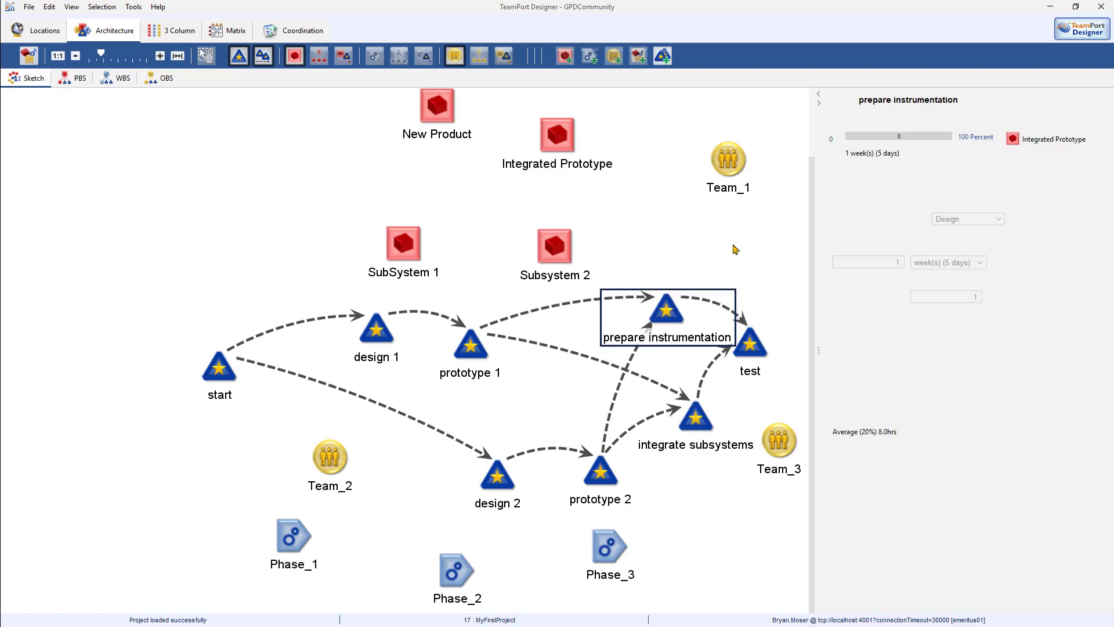
# Step: Show the team-to-activity links and assign Team_2 to prepare instrumentation and Team_3 to integrate subsystems
pyautogui.click(503, 56)
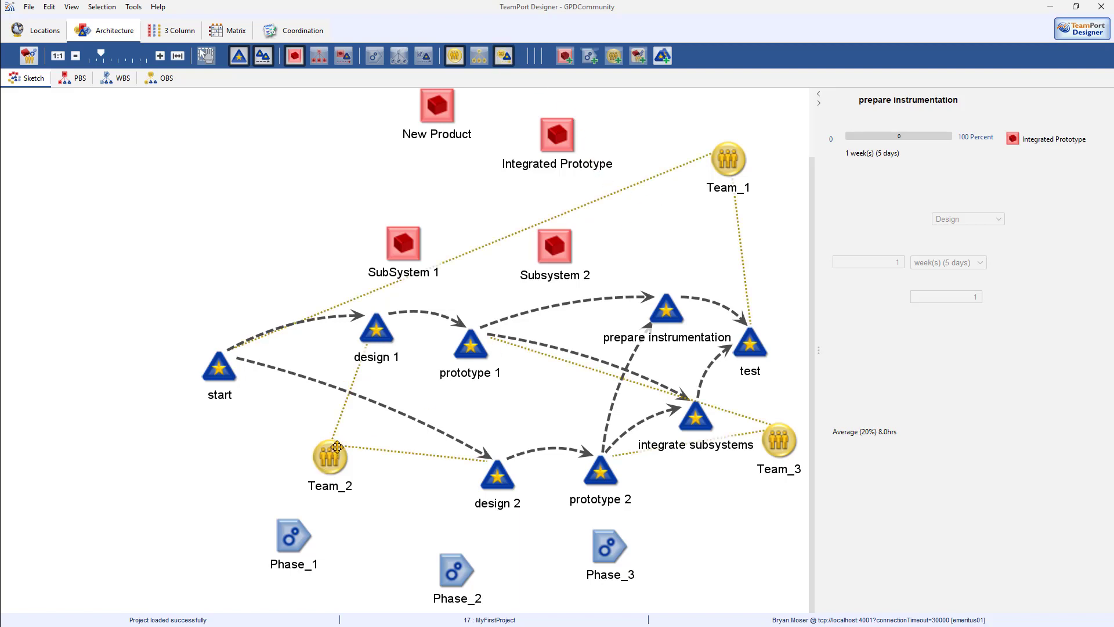
pyautogui.moveTo(330, 447); pyautogui.dragTo(668, 334)
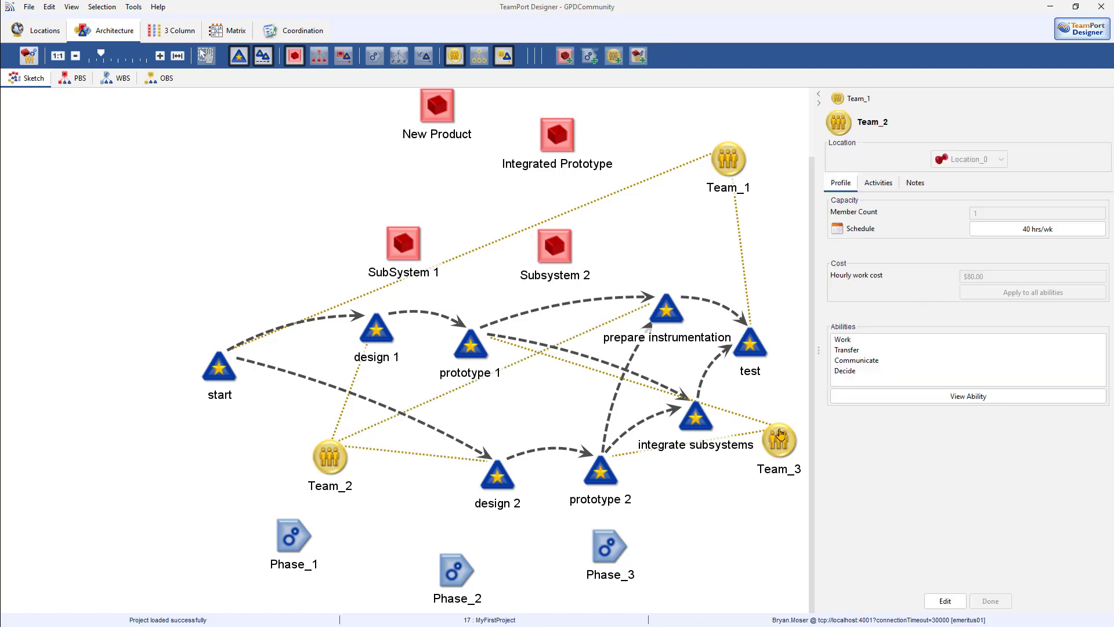
pyautogui.moveTo(780, 434); pyautogui.dragTo(723, 430)
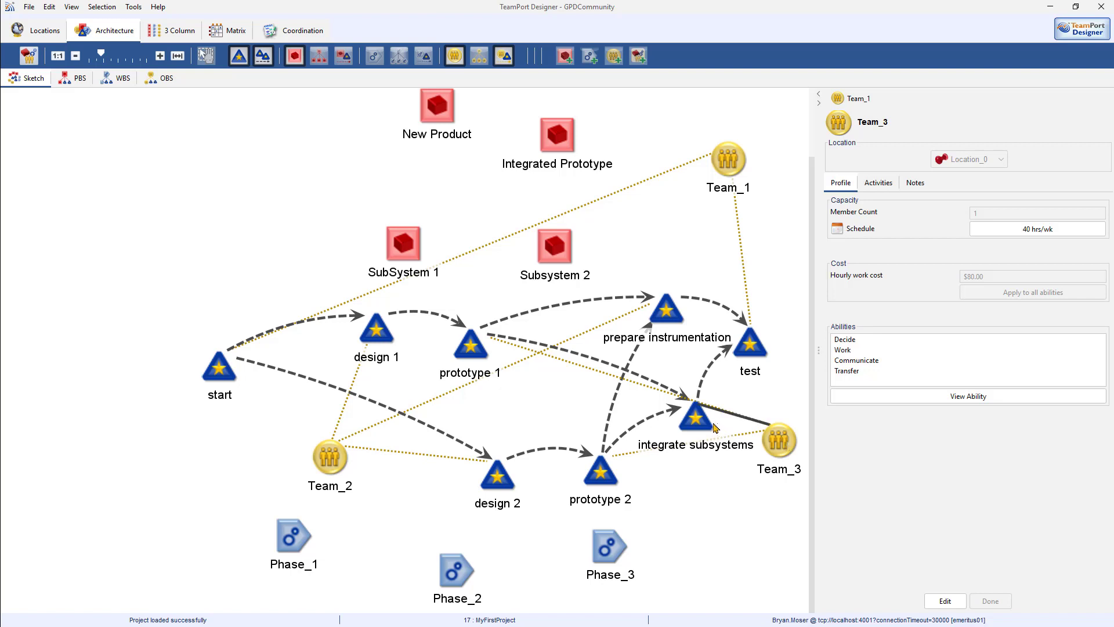
# Step: Move Team_3 below integrate subsystems and shift prototype 1 slightly upward to separate the overlapping links
pyautogui.moveTo(788, 445); pyautogui.dragTo(760, 511)
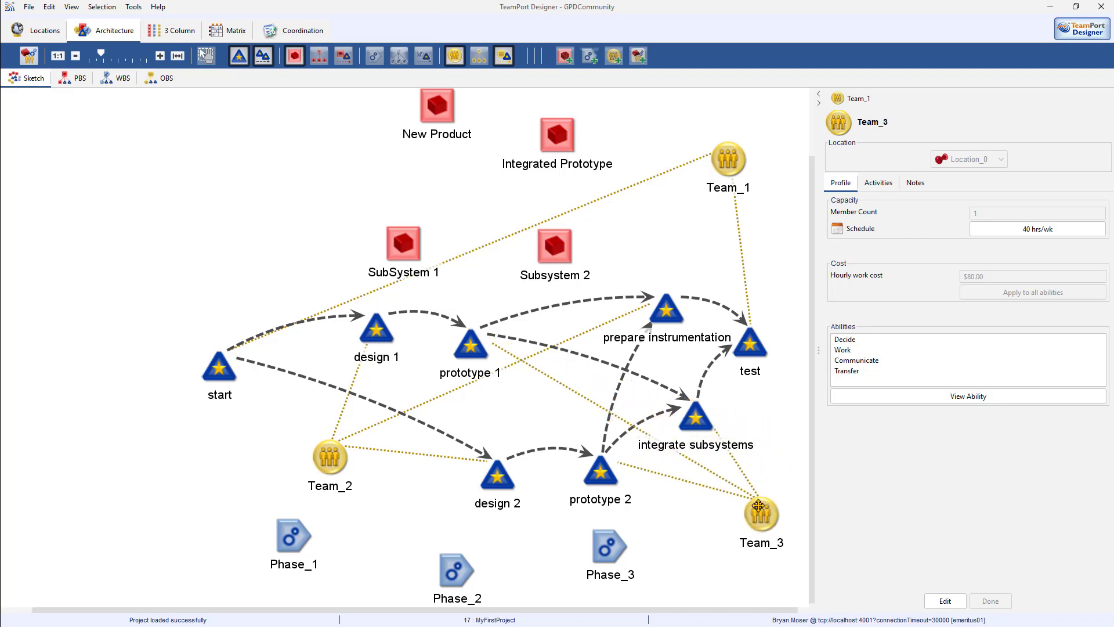
pyautogui.moveTo(463, 348); pyautogui.dragTo(473, 337)
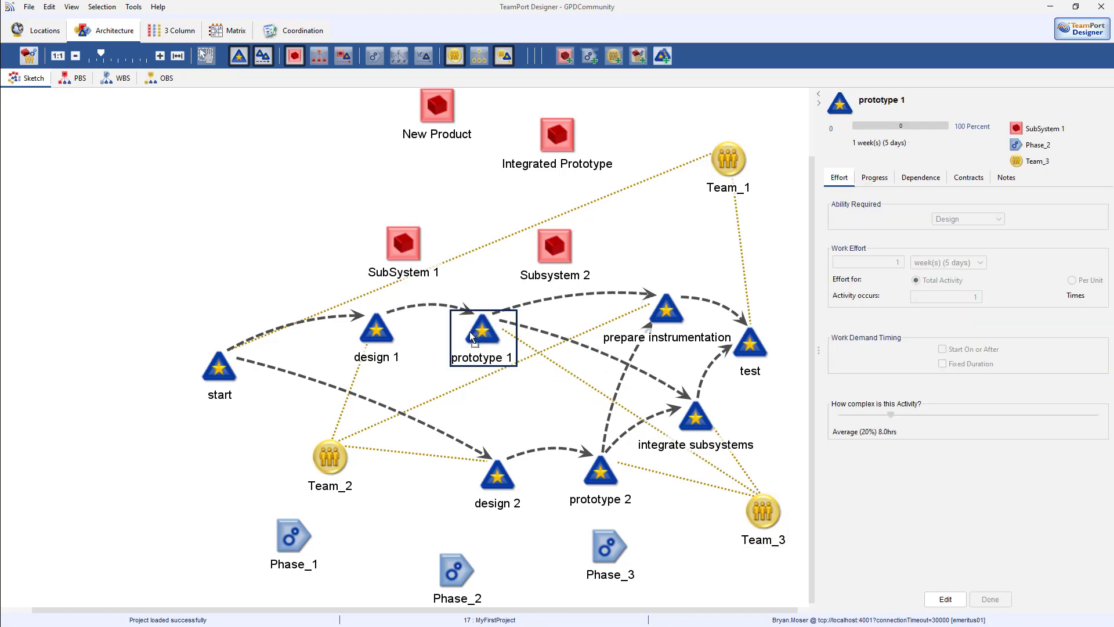
# Step: Examine the whole OBS diagram of teams and their activities, and return to the sketch
pyautogui.click(165, 79)
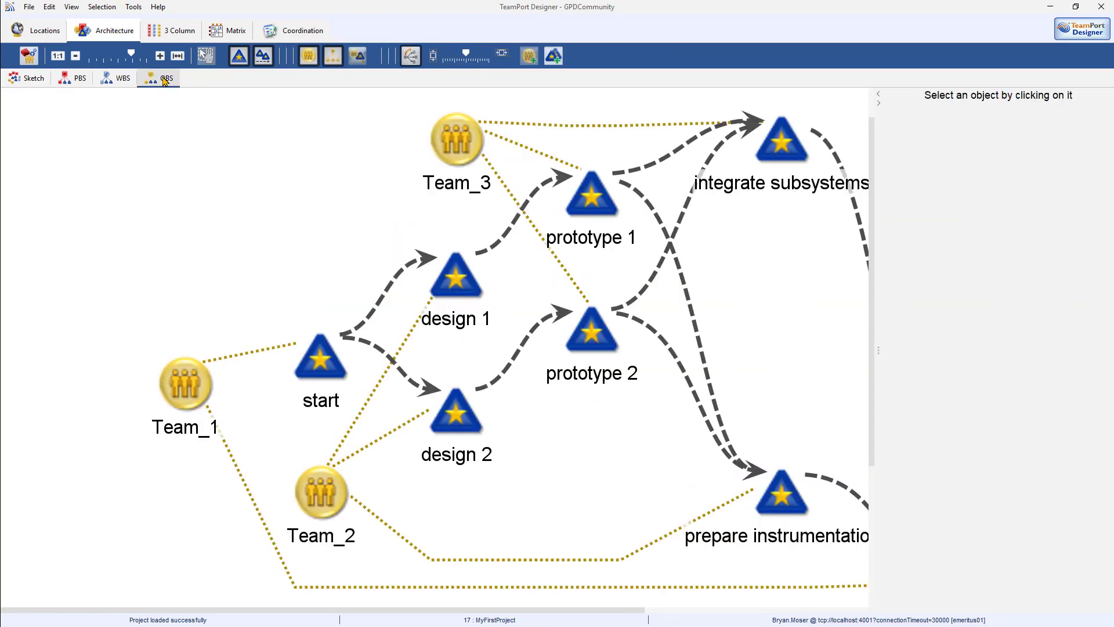
pyautogui.click(179, 57)
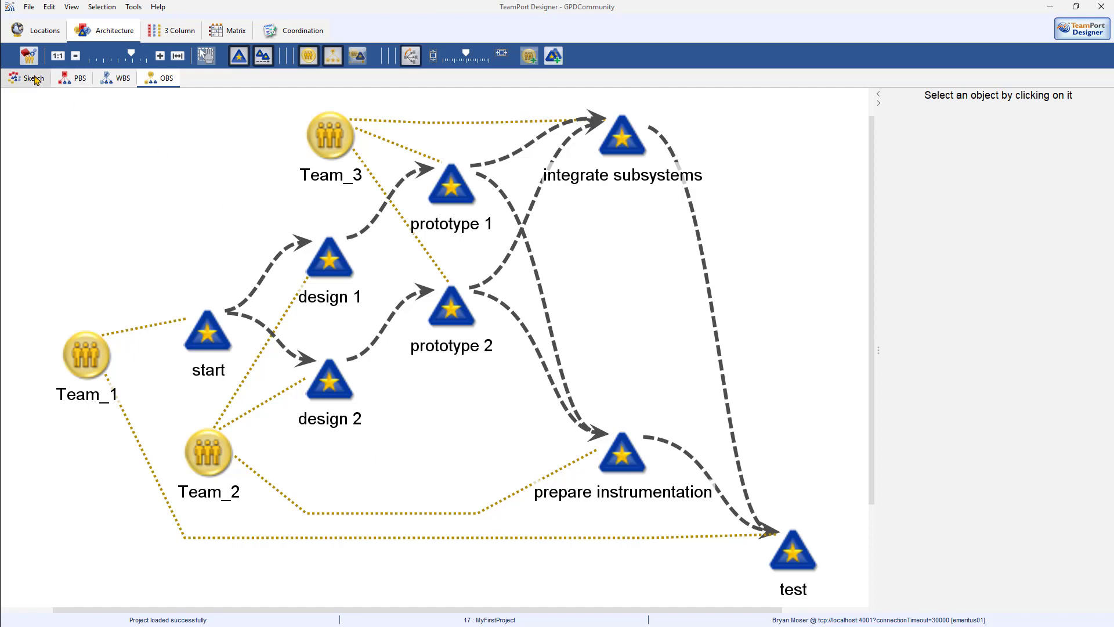
pyautogui.click(33, 79)
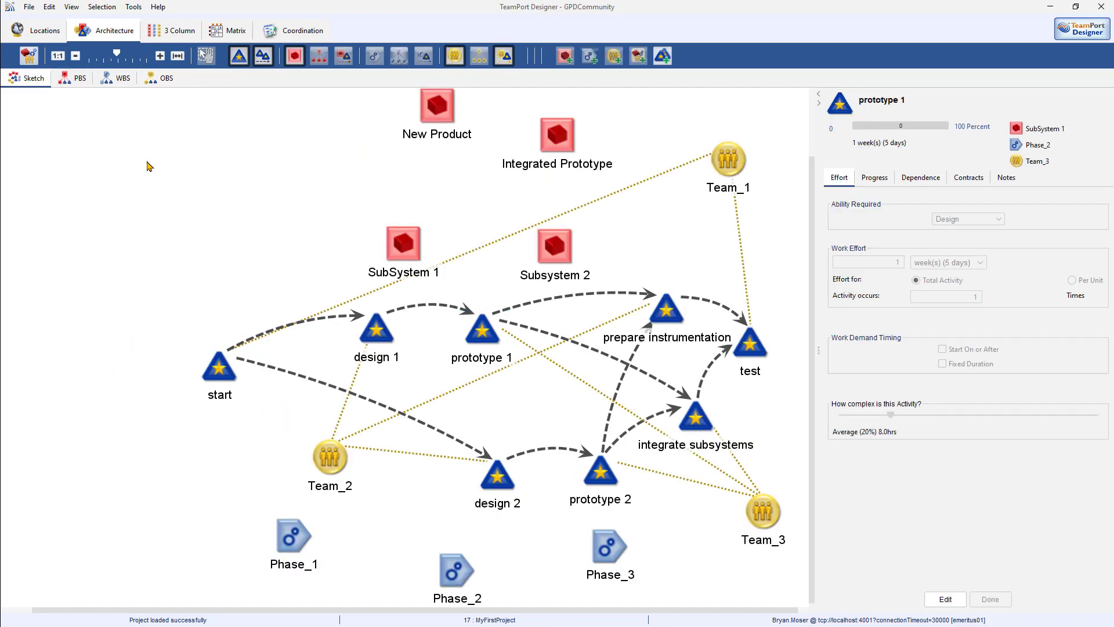
# Step: Save the project to the database with the description "with anb integrate prototype before test"
pyautogui.hotkey('ctrl', 's')
pyautogui.write('w')
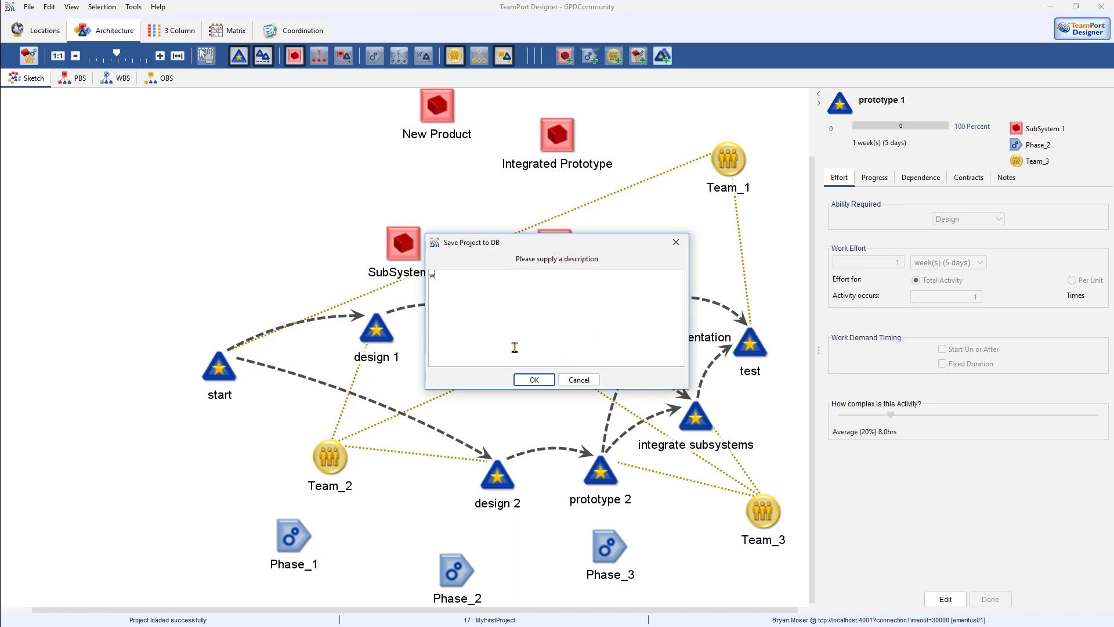
pyautogui.write('ith anb integrate por')
pyautogui.write('totype before test')
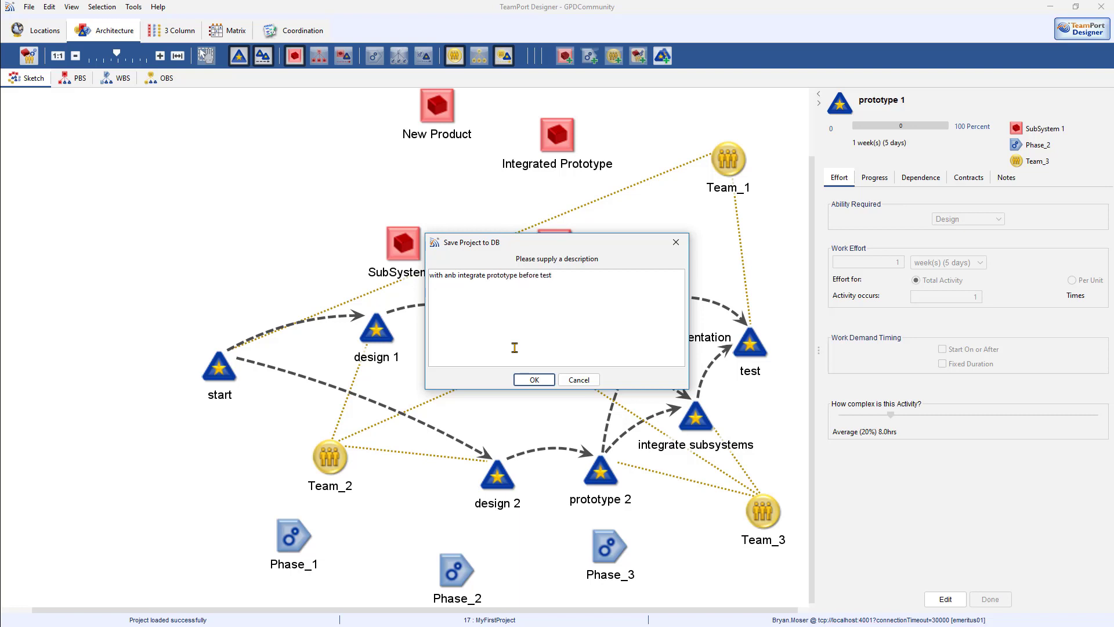
pyautogui.click(542, 380)
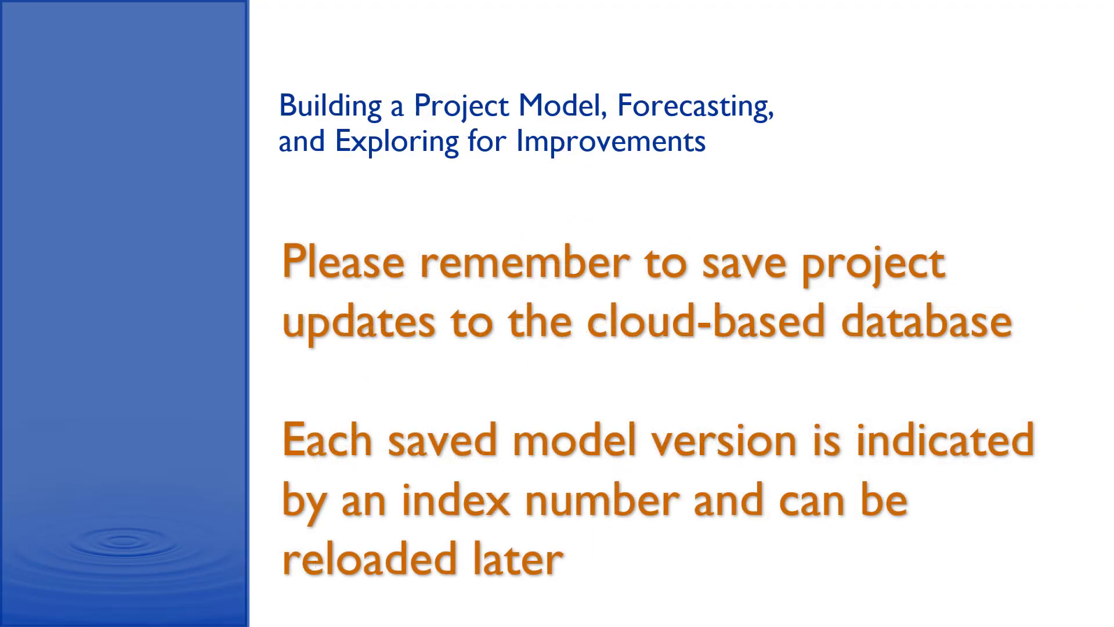